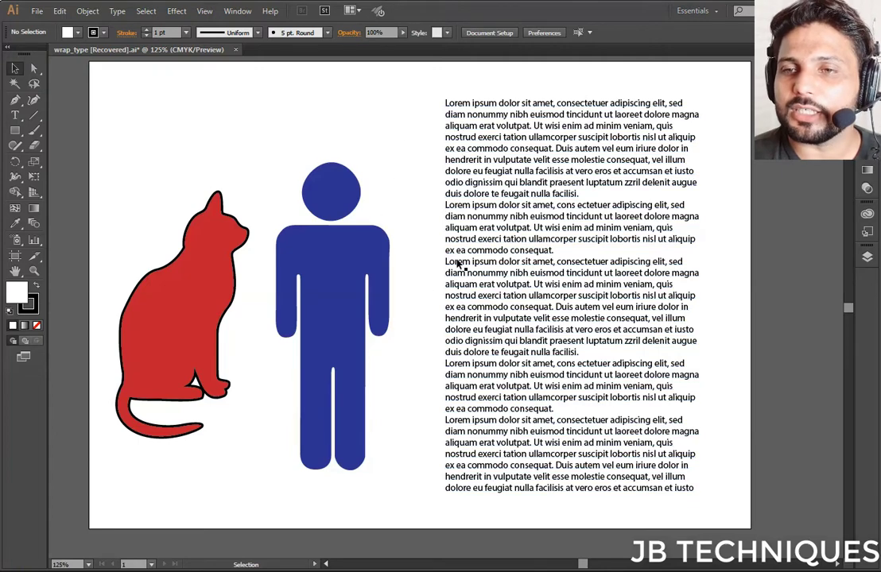
# Select and deselect the Lorem ipsum paragraph text block a few times.
pyautogui.click(478, 157)
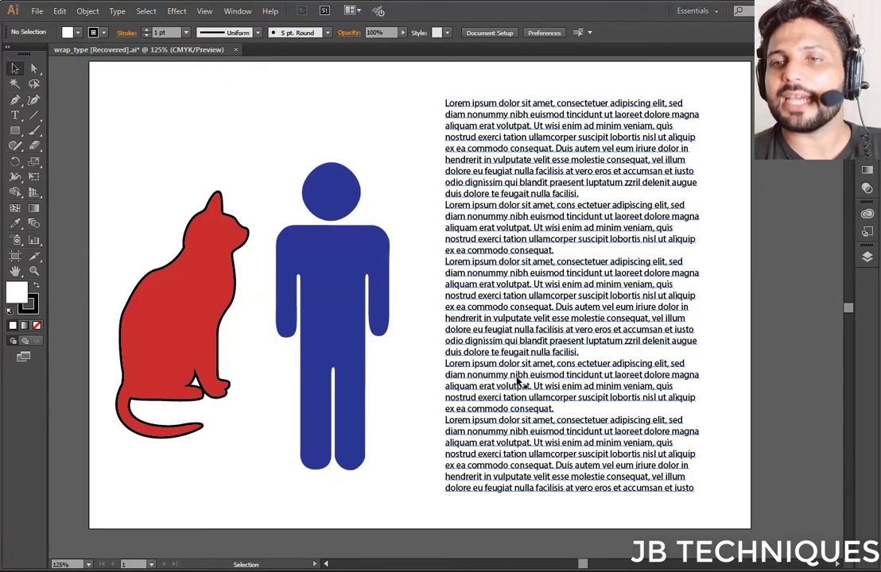
pyautogui.click(400, 350)
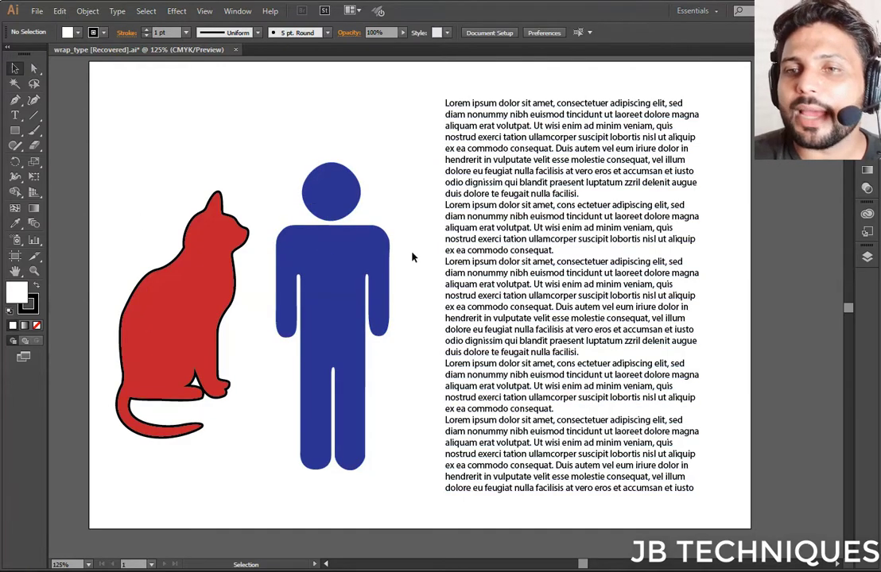
pyautogui.click(567, 213)
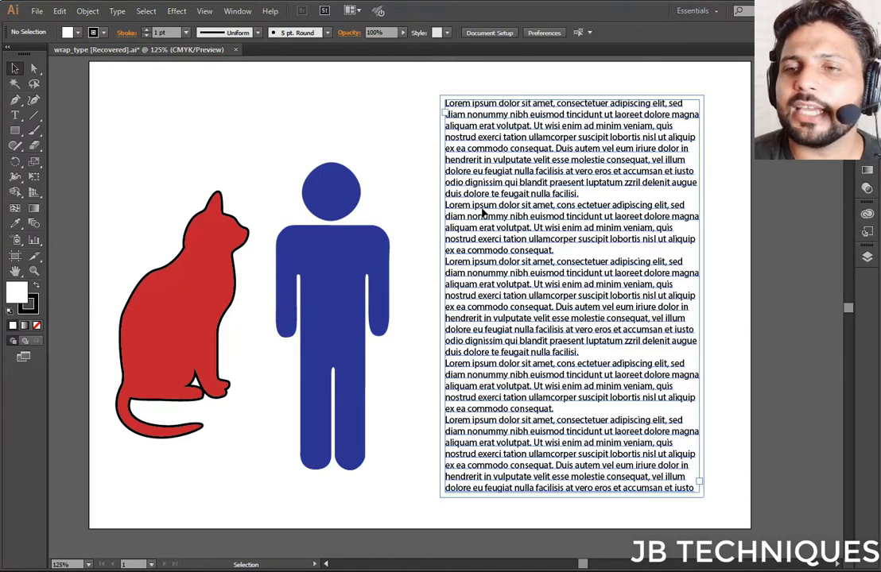
pyautogui.click(517, 317)
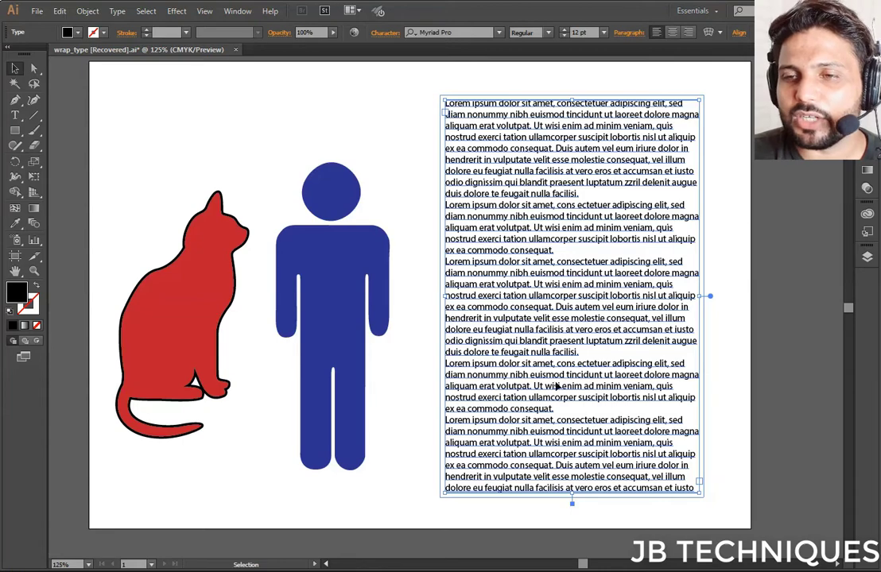
pyautogui.click(397, 238)
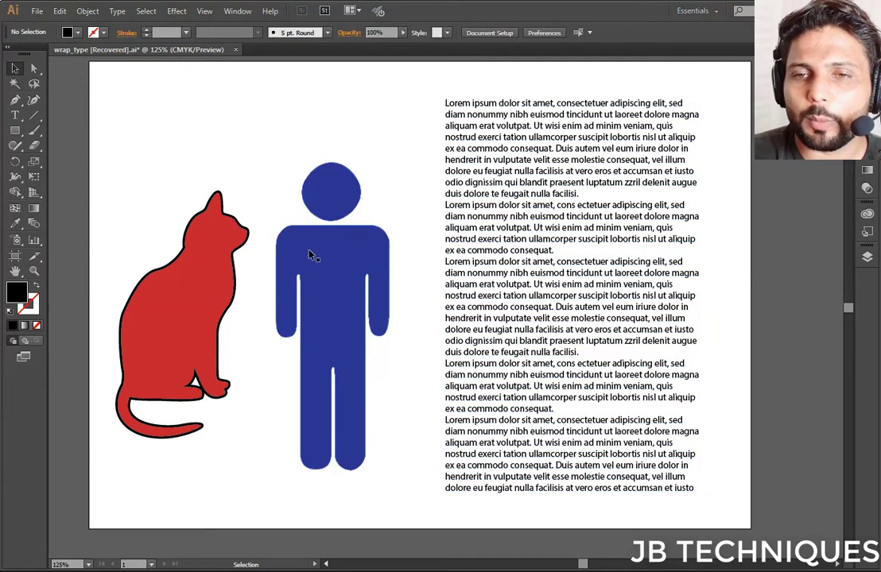
# Drag the blue figure onto the text's left side, then marquee-select figure and text together.
pyautogui.click(333, 290)
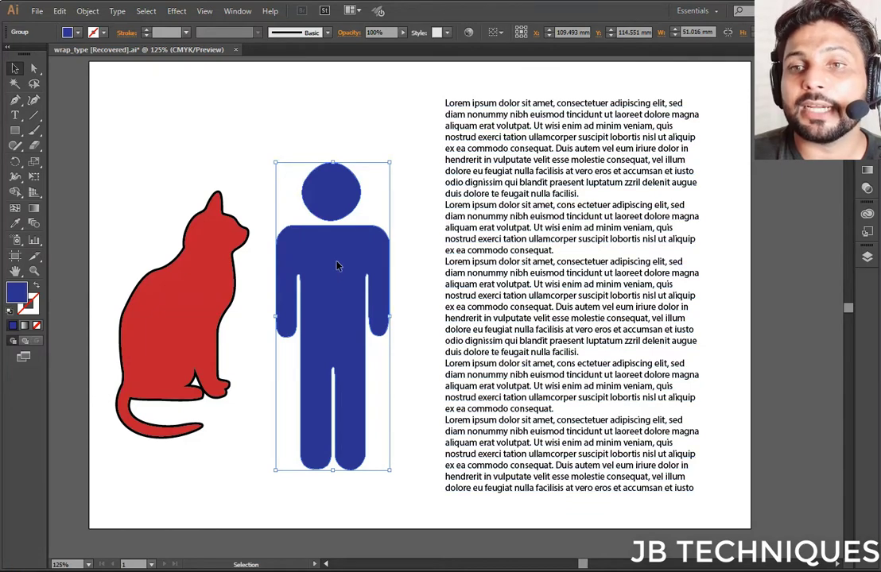
pyautogui.moveTo(335, 264)
pyautogui.mouseDown()
pyautogui.moveTo(461, 234)
pyautogui.moveTo(453, 243)
pyautogui.mouseUp()
pyautogui.click(363, 267)
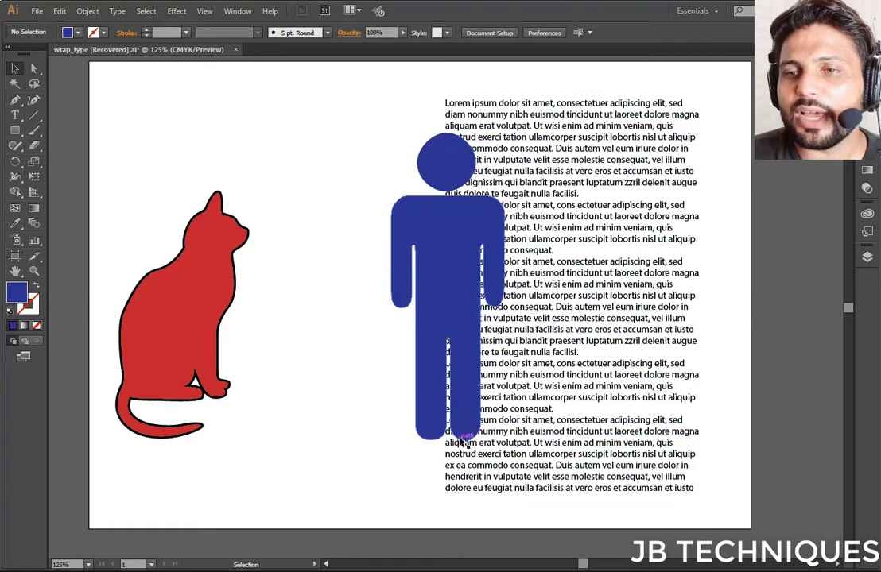
pyautogui.click(453, 213)
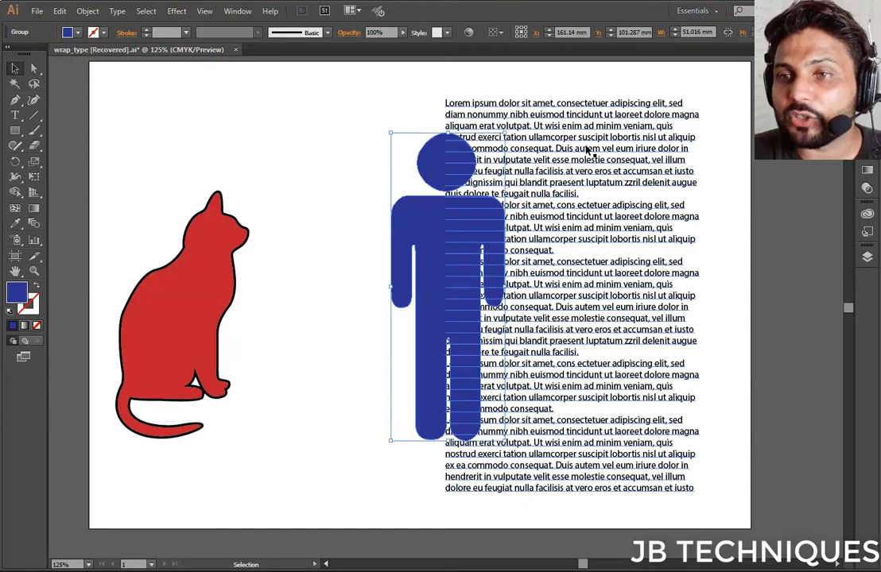
pyautogui.moveTo(720, 85)
pyautogui.mouseDown()
pyautogui.moveTo(445, 245)
pyautogui.moveTo(449, 238)
pyautogui.mouseUp()
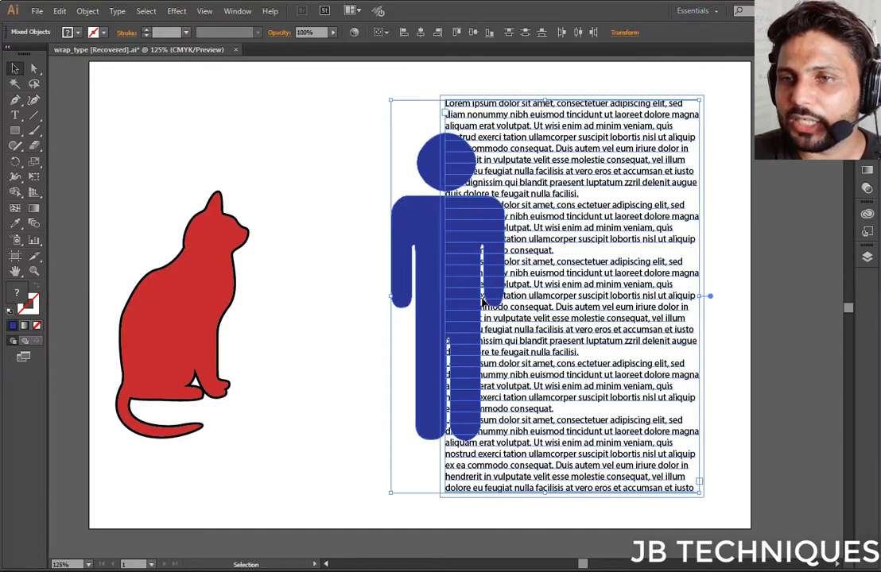
# Apply Object > Text Wrap > Make to the blue figure, accept the warning, and deselect.
pyautogui.click(93, 13)
pyautogui.moveTo(110, 377)
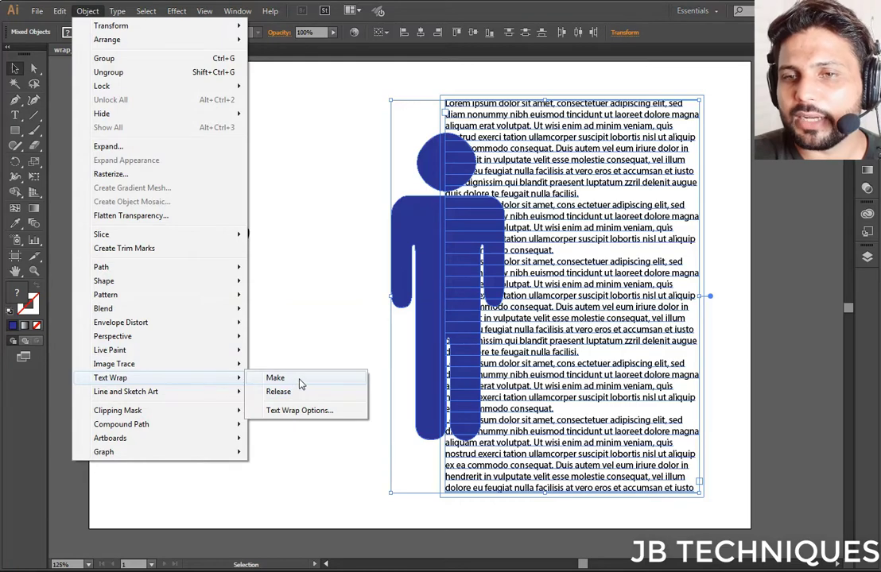
pyautogui.click(300, 380)
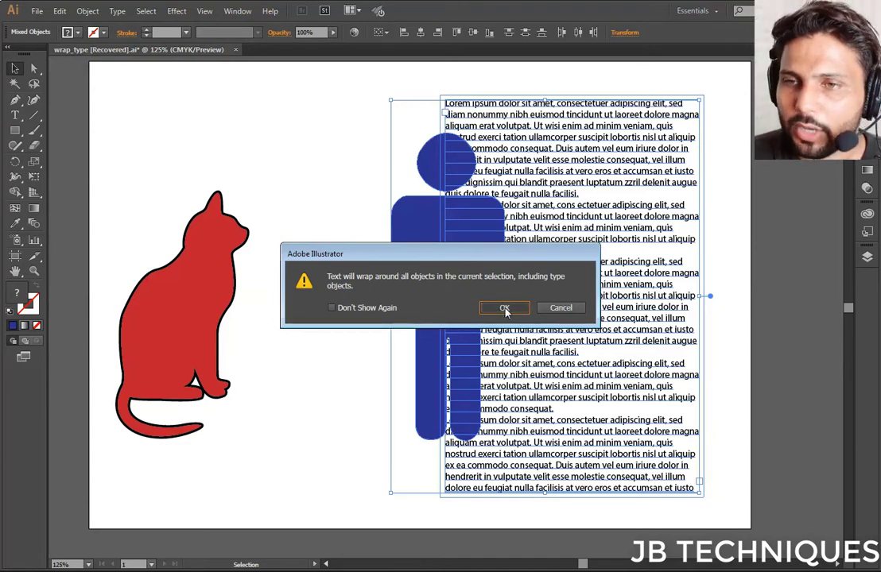
pyautogui.click(504, 308)
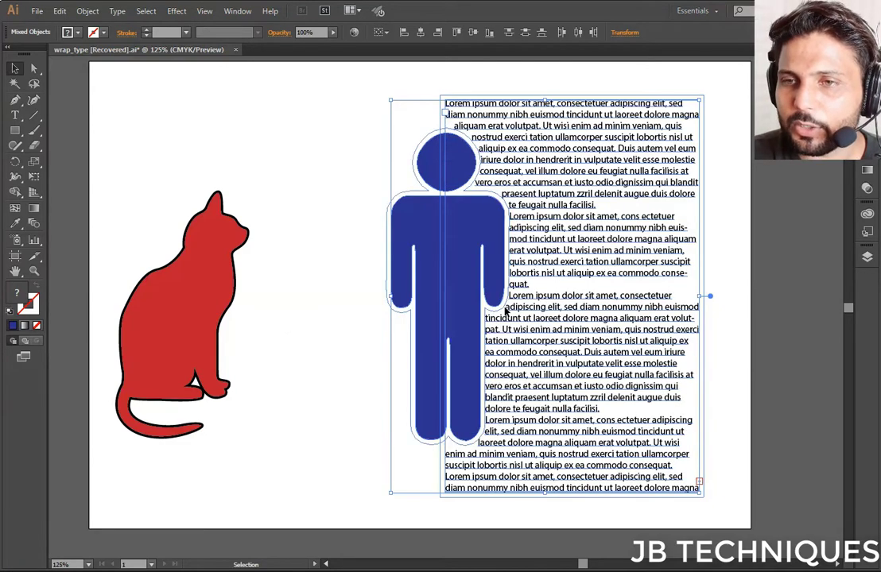
pyautogui.click(333, 289)
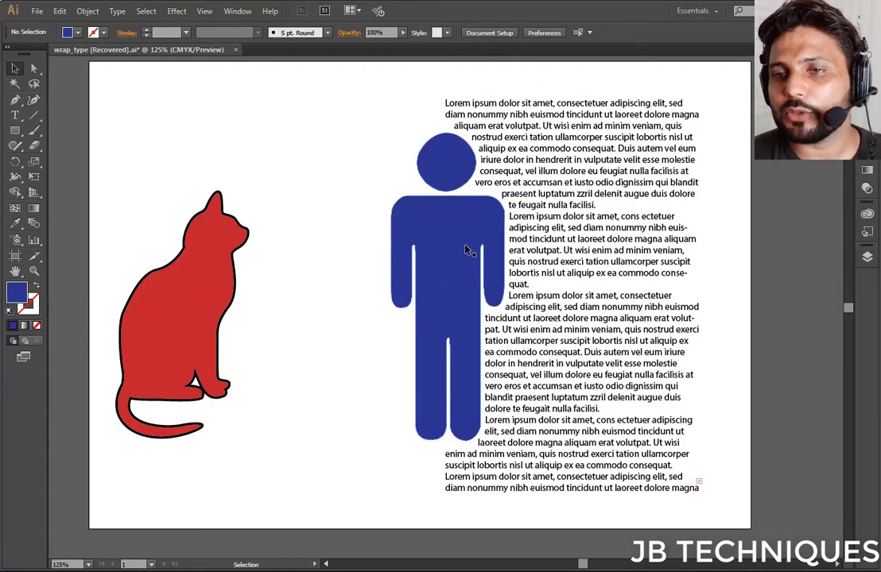
# Drag the blue figure around the text to watch it rewrap, then return it to the left edge.
pyautogui.moveTo(468, 251); pyautogui.dragTo(493, 290)
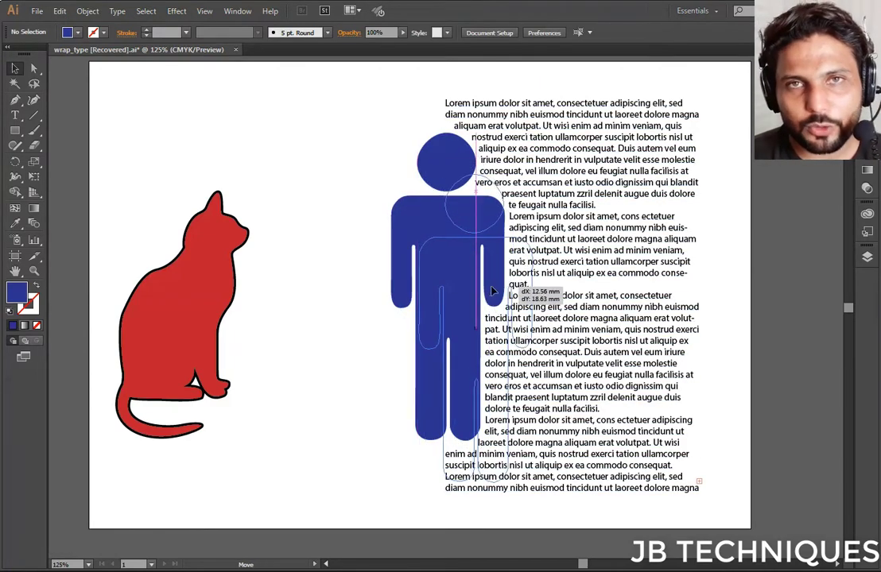
pyautogui.moveTo(493, 291); pyautogui.dragTo(510, 314)
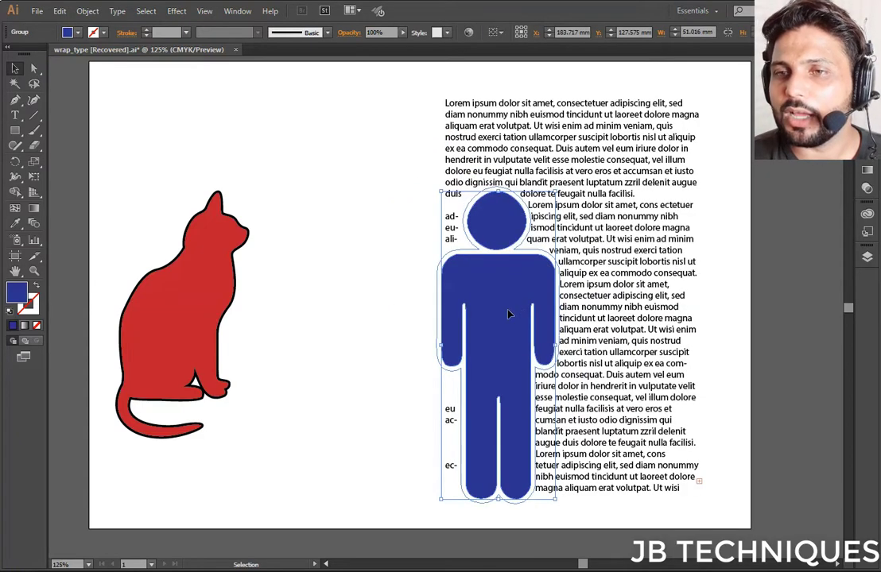
pyautogui.moveTo(487, 283); pyautogui.dragTo(562, 271)
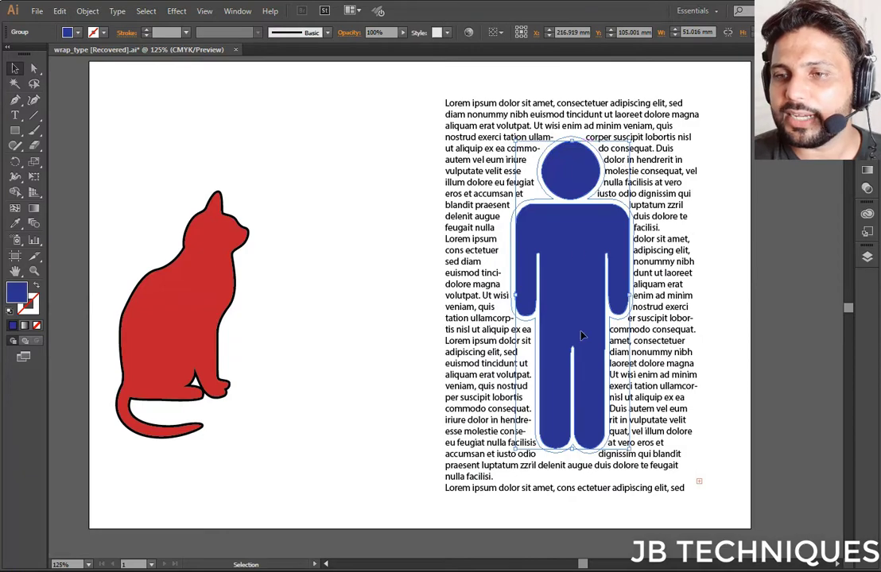
pyautogui.moveTo(581, 335)
pyautogui.mouseDown()
pyautogui.moveTo(669, 356)
pyautogui.moveTo(465, 297)
pyautogui.mouseUp()
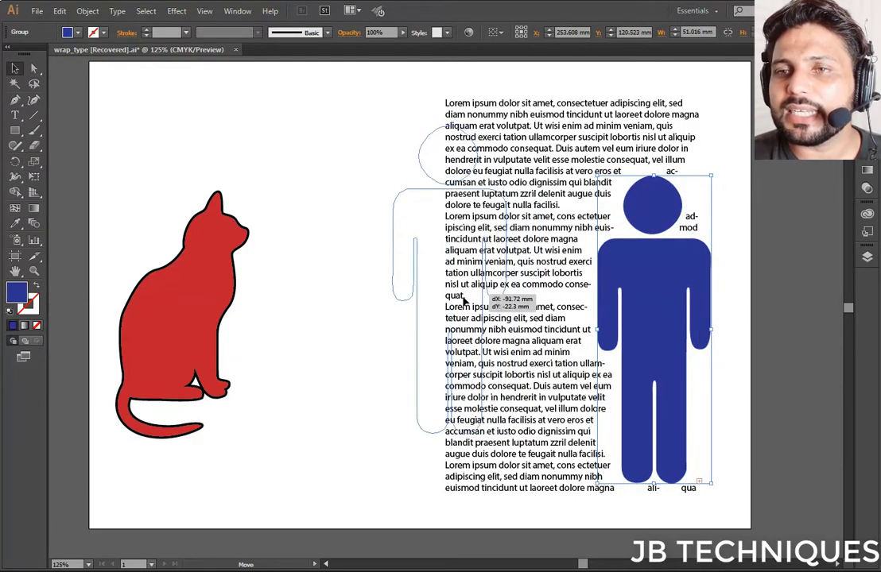
pyautogui.moveTo(465, 297); pyautogui.dragTo(447, 308)
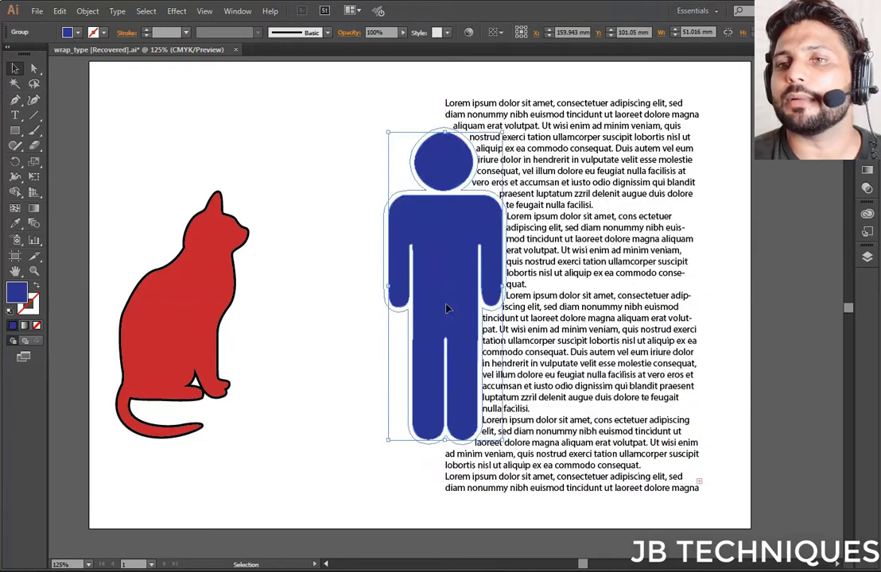
pyautogui.click(346, 286)
pyautogui.click(442, 225)
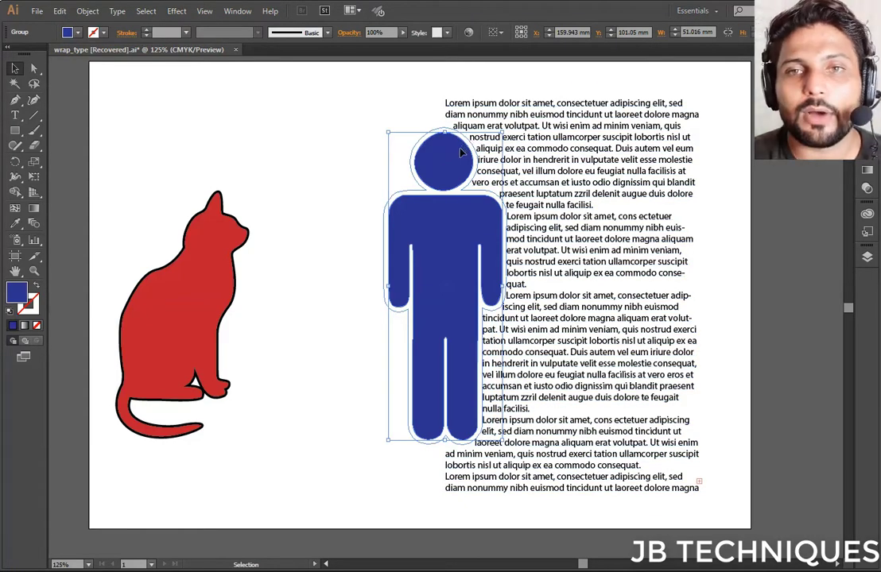
# Open Text Wrap Options for the figure, move the dialog aside, and enable Preview.
pyautogui.click(87, 11)
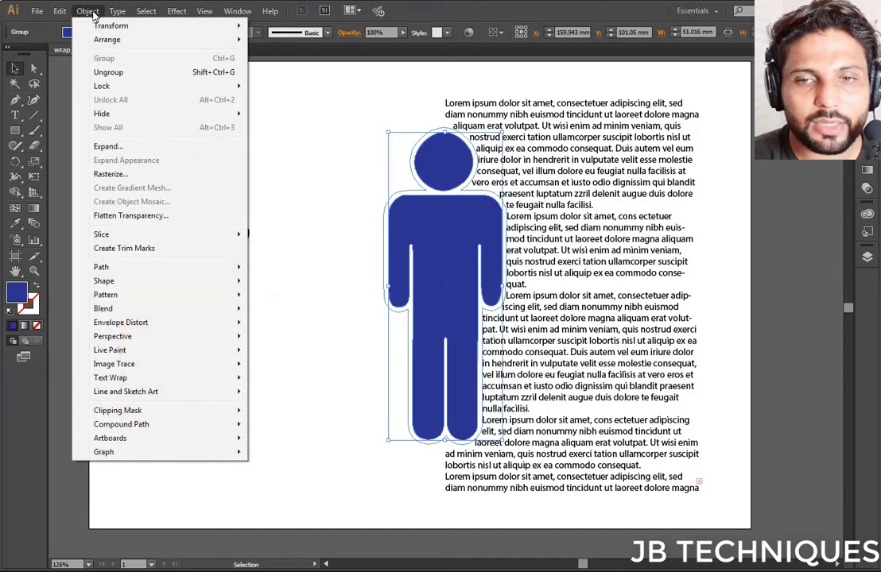
pyautogui.moveTo(110, 378)
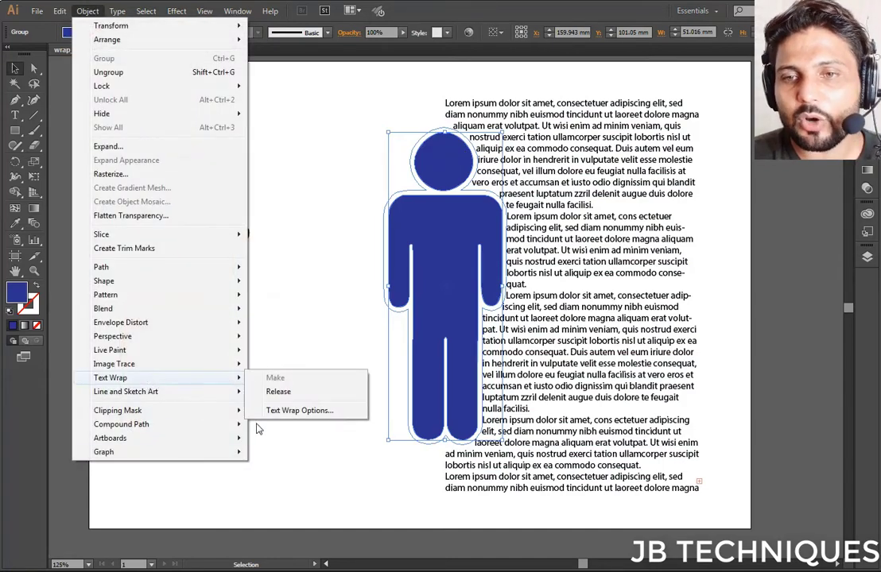
pyautogui.click(299, 411)
pyautogui.moveTo(199, 180); pyautogui.dragTo(230, 82)
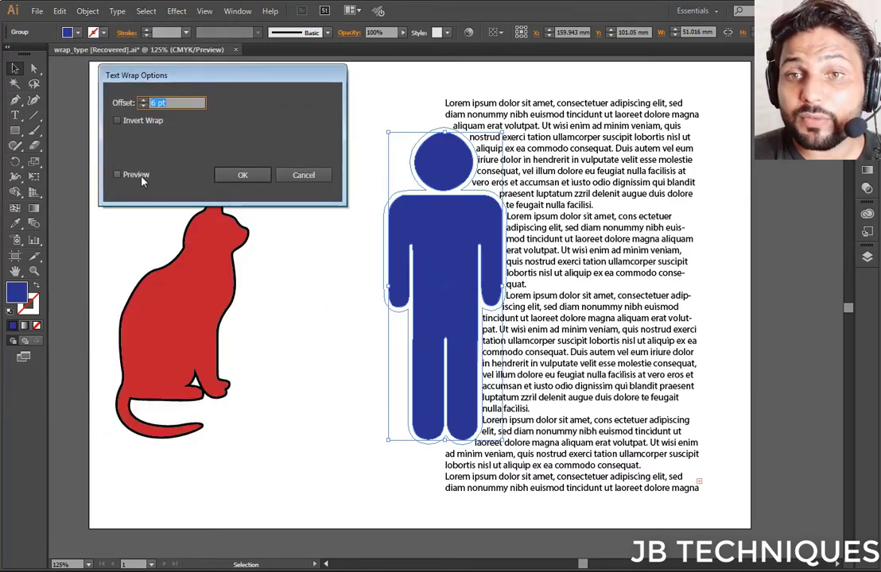
pyautogui.click(118, 174)
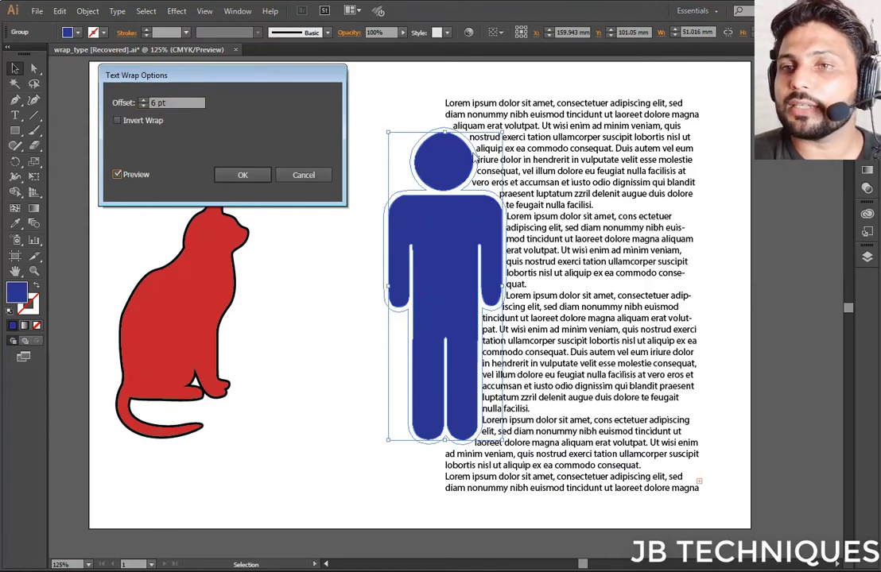
# Try larger offsets, then set the wrap offset to 10 pt and confirm.
pyautogui.click(144, 101)
pyautogui.click(143, 102)
pyautogui.click(144, 101)
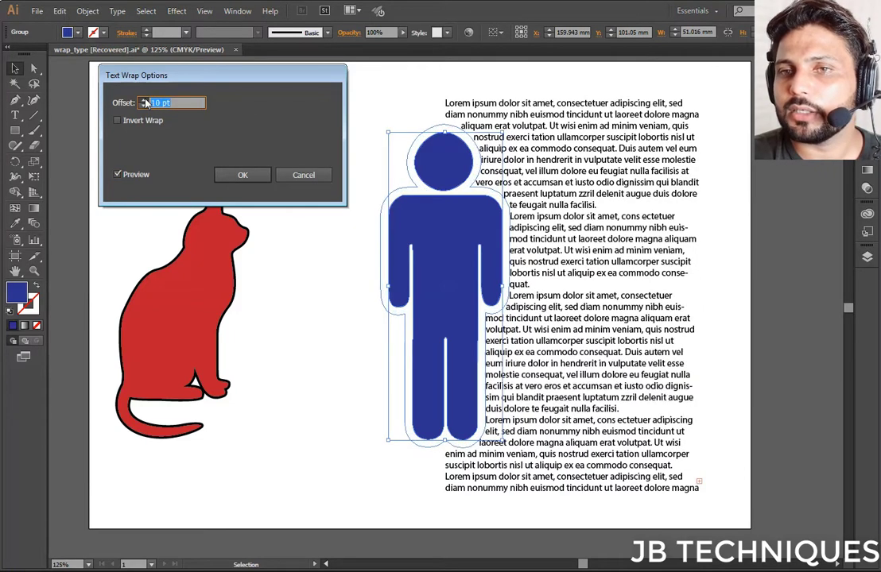
pyautogui.click(144, 102)
pyautogui.click(144, 102)
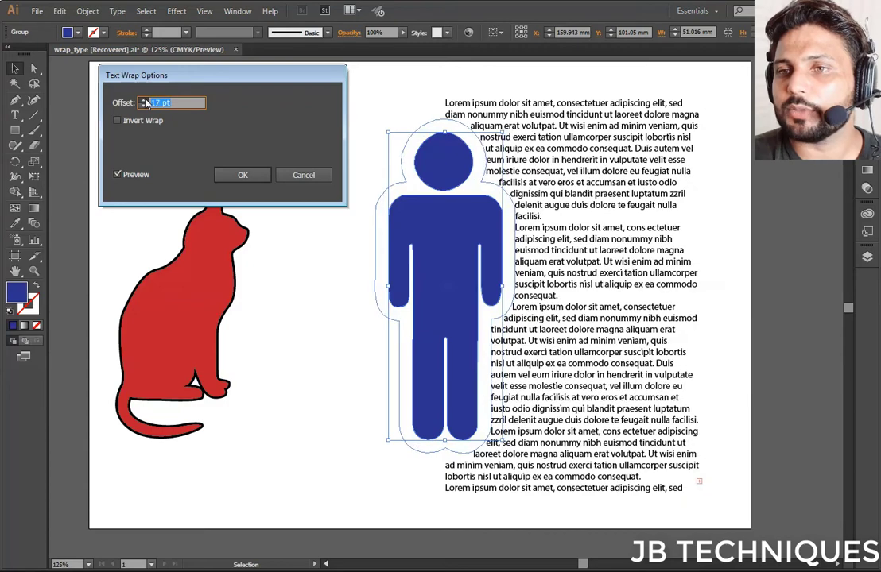
pyautogui.click(143, 102)
pyautogui.click(144, 102)
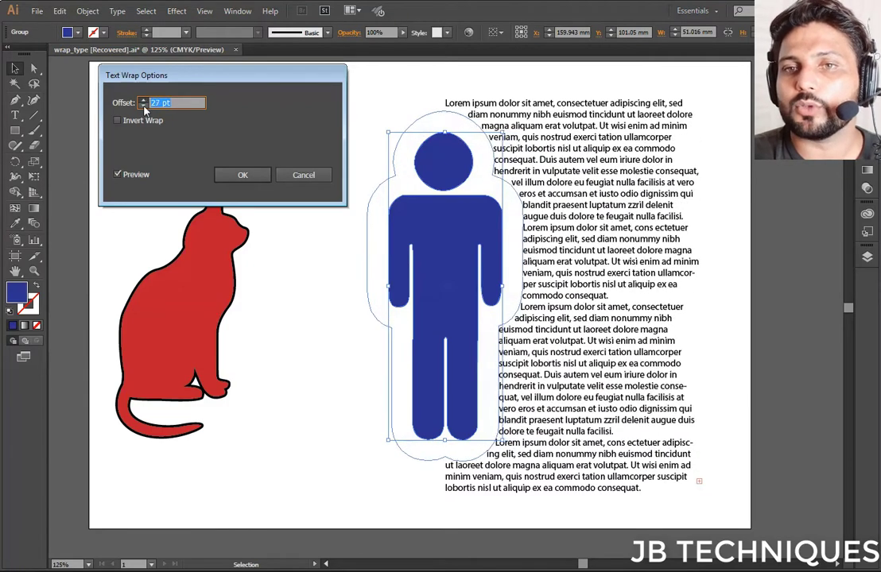
pyautogui.click(144, 106)
pyautogui.click(143, 105)
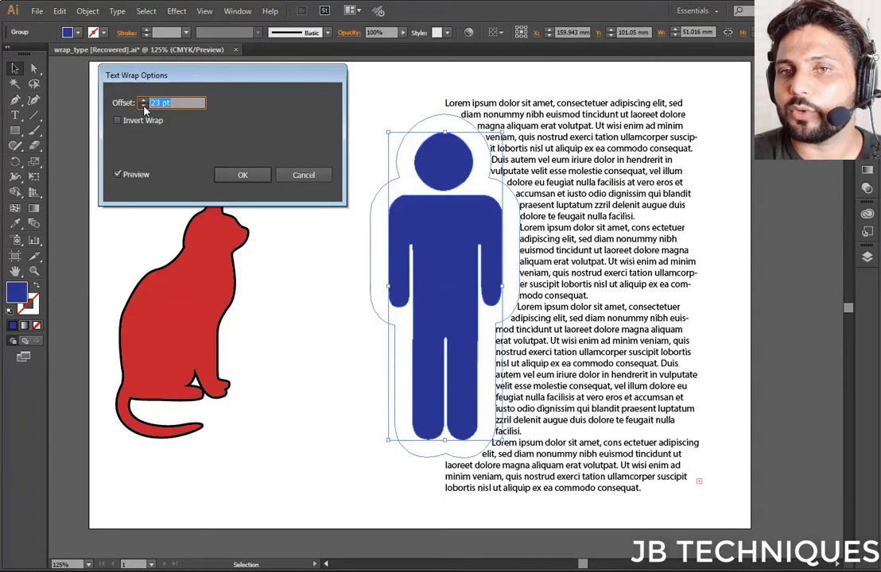
pyautogui.hotkey('shift', 'Down')
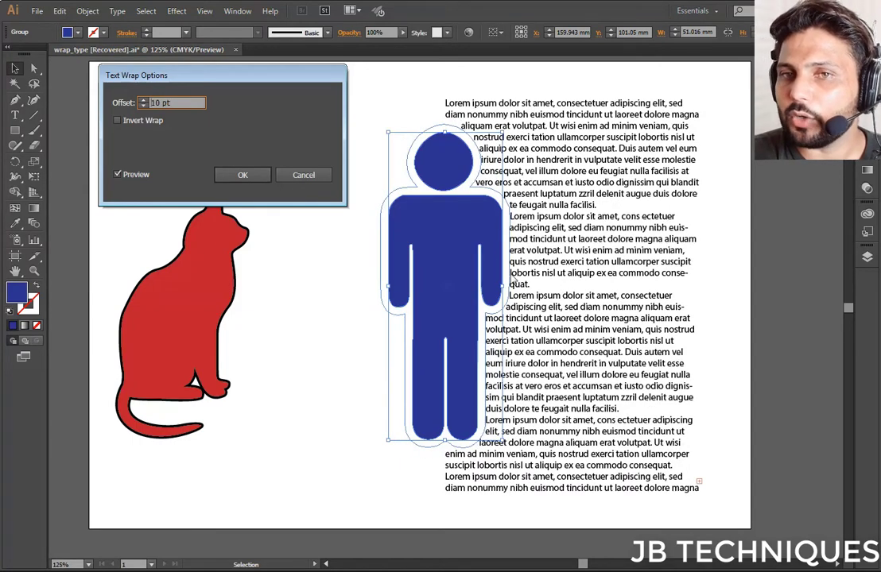
pyautogui.click(262, 176)
# Nudge the blue figure slightly left and down.
pyautogui.moveTo(467, 264); pyautogui.dragTo(461, 261)
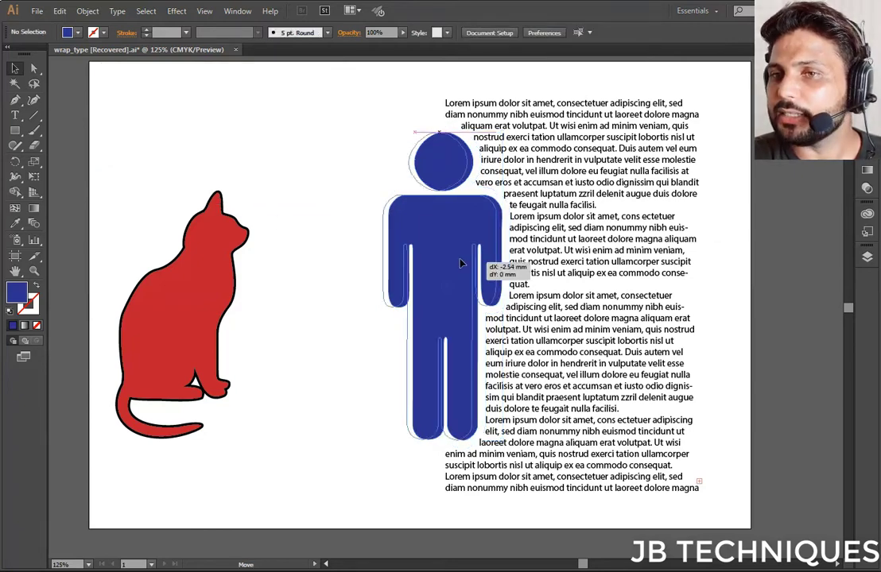
pyautogui.click(347, 328)
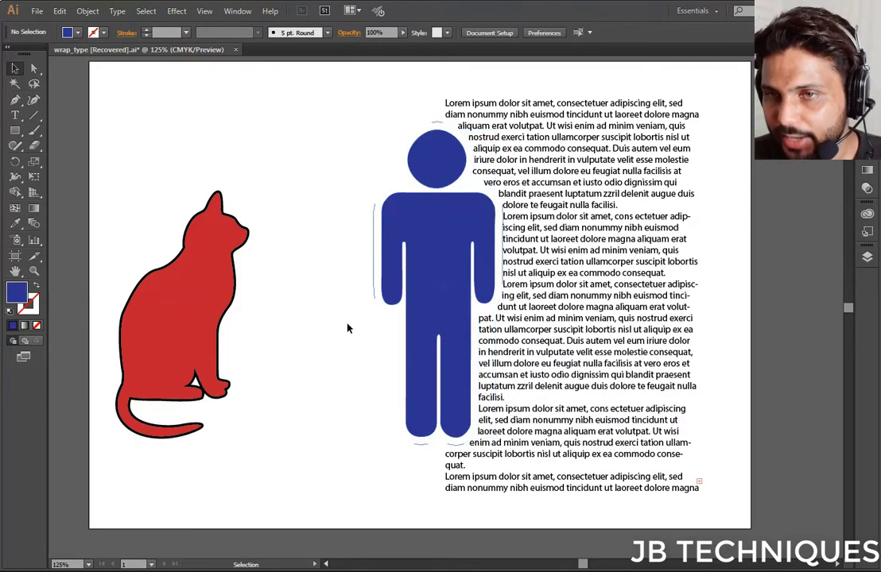
pyautogui.moveTo(428, 263); pyautogui.dragTo(429, 269)
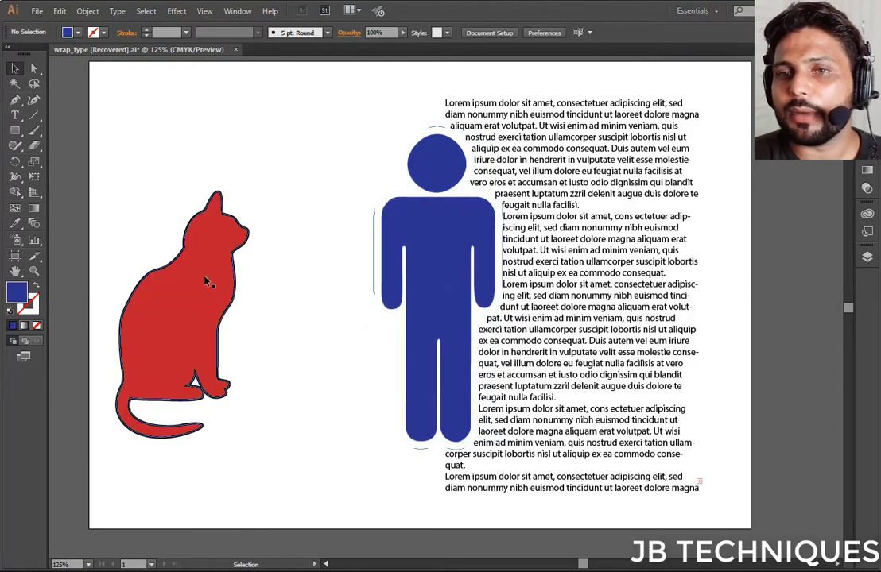
# Shrink the red cat to about half size over the text's bottom-right corner.
pyautogui.moveTo(204, 279); pyautogui.dragTo(247, 267)
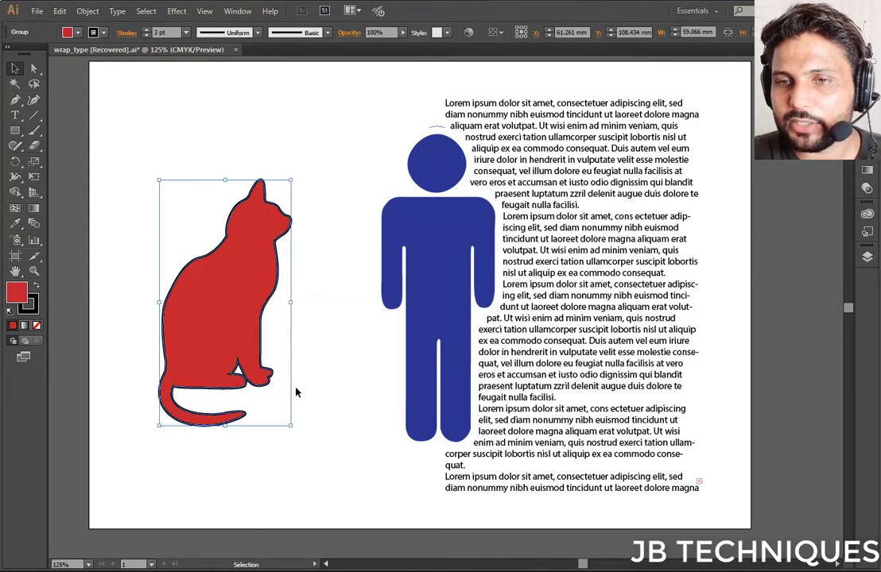
pyautogui.moveTo(291, 425); pyautogui.dragTo(260, 367)
pyautogui.moveTo(216, 322)
pyautogui.mouseDown()
pyautogui.moveTo(623, 364)
pyautogui.moveTo(670, 474)
pyautogui.mouseUp()
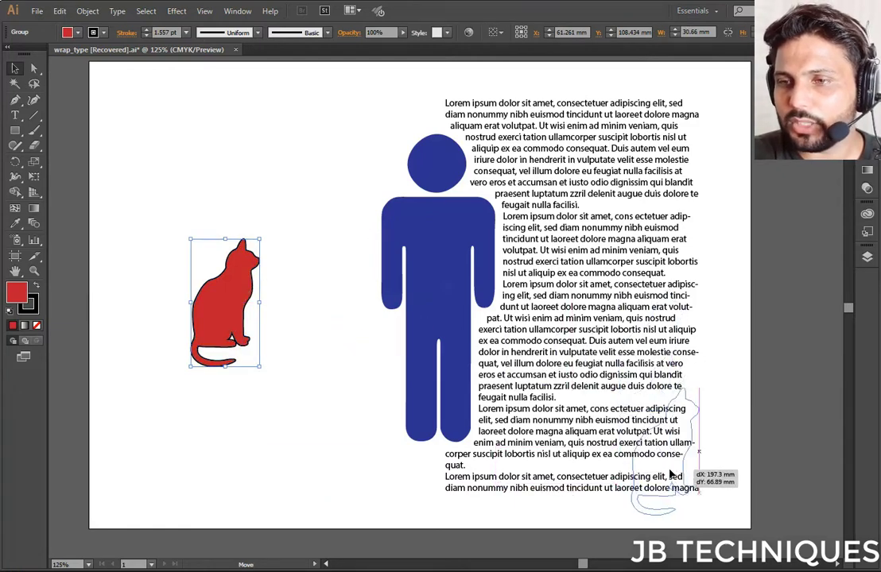
pyautogui.moveTo(670, 474); pyautogui.dragTo(684, 475)
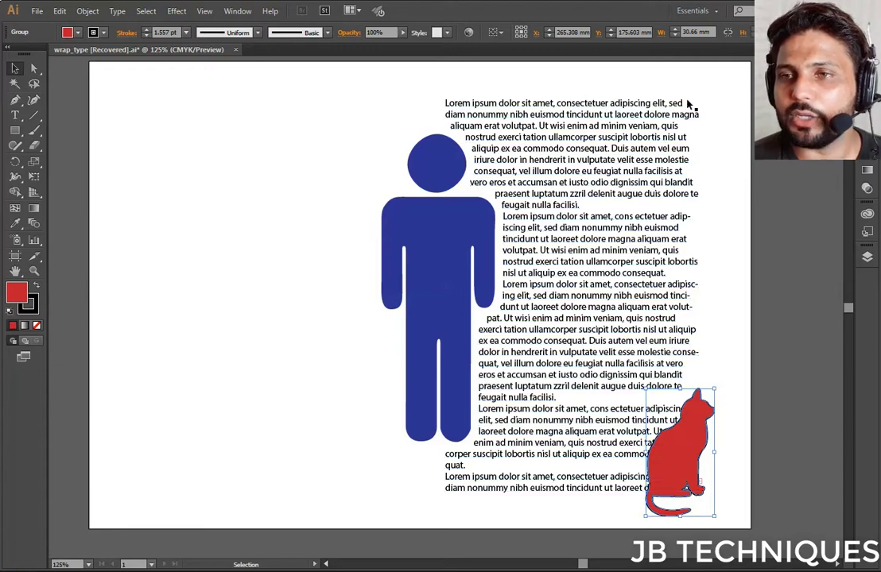
# Select the red cat, apply Text Wrap > Make to it, then nudge it slightly left.
pyautogui.click(453, 214)
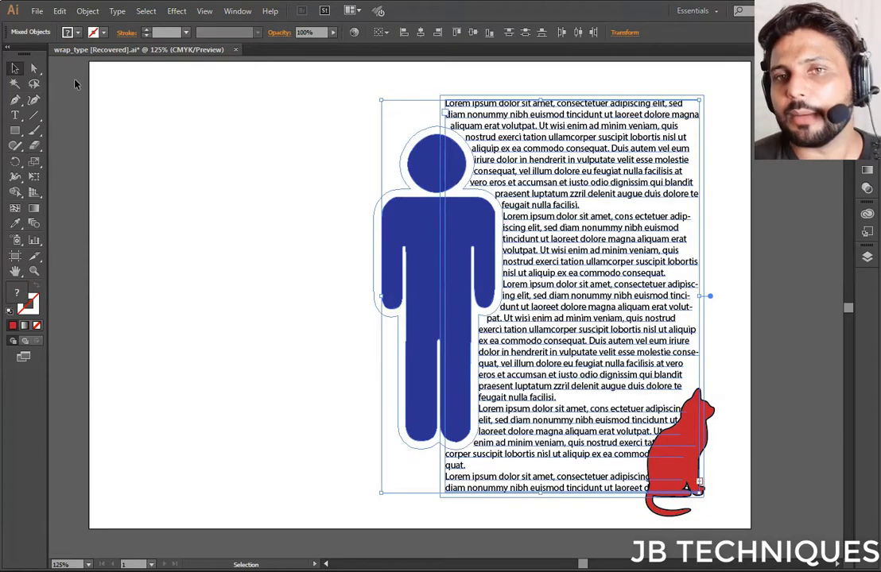
pyautogui.click(163, 127)
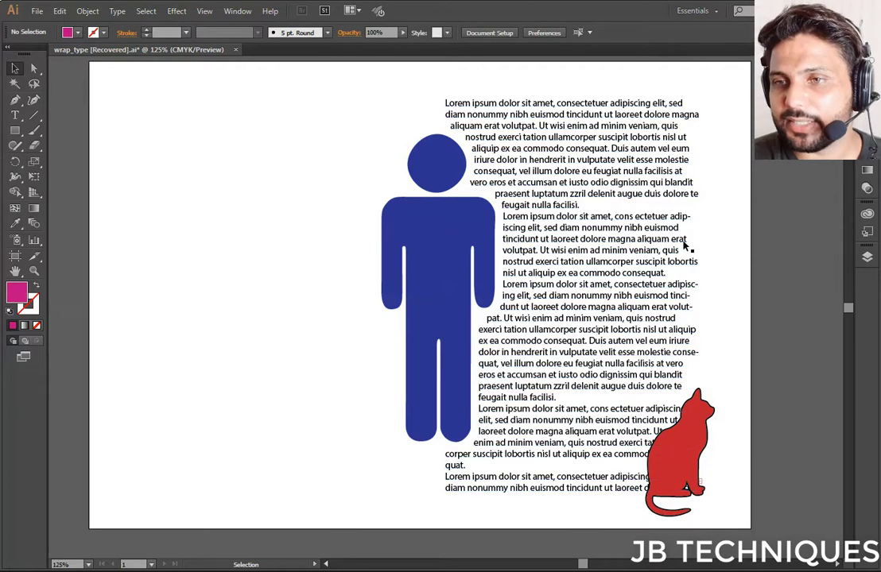
pyautogui.click(681, 449)
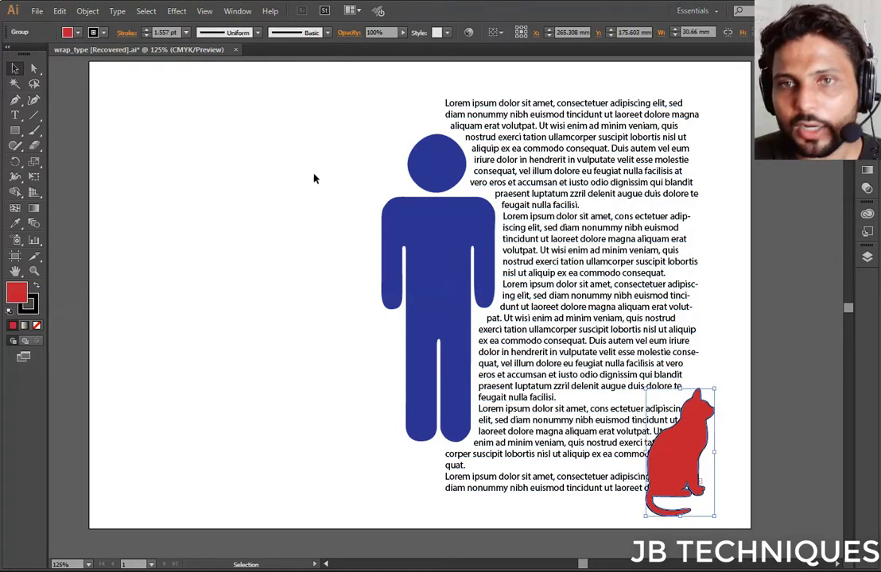
pyautogui.click(87, 11)
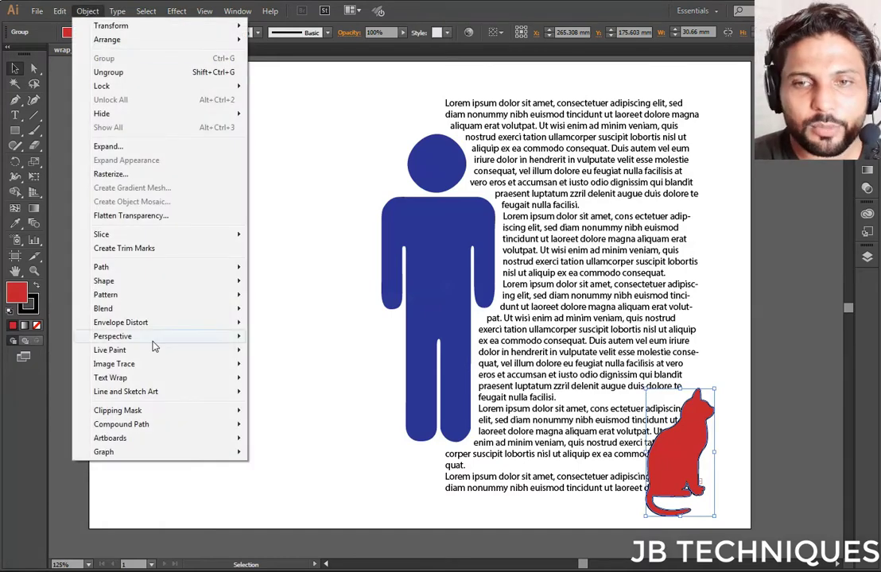
pyautogui.moveTo(128, 378)
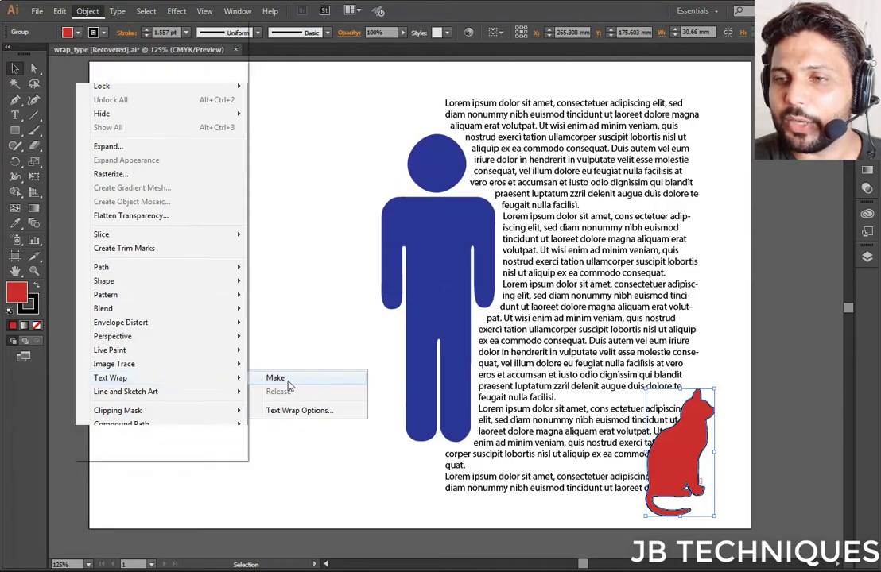
pyautogui.click(278, 378)
pyautogui.click(246, 379)
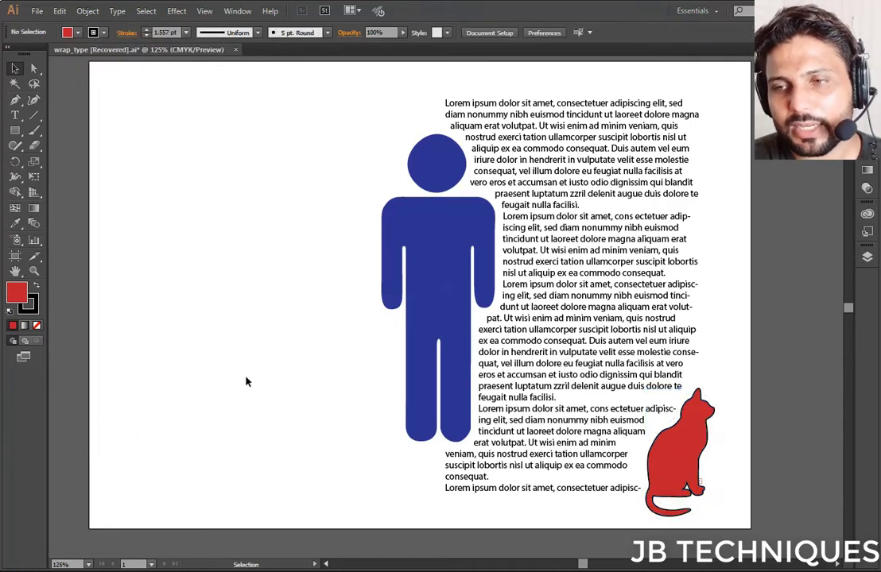
pyautogui.moveTo(674, 442)
pyautogui.mouseDown()
pyautogui.moveTo(651, 442)
pyautogui.moveTo(661, 455)
pyautogui.mouseUp()
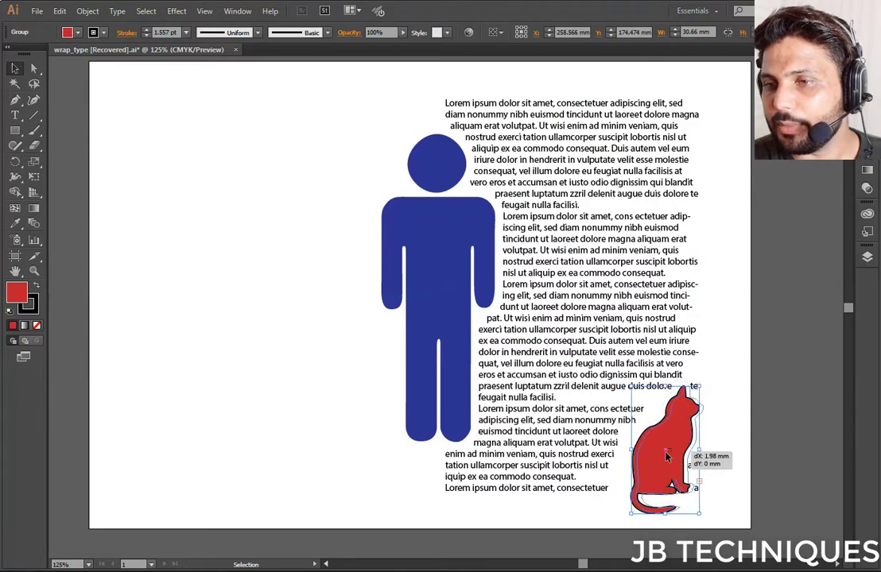